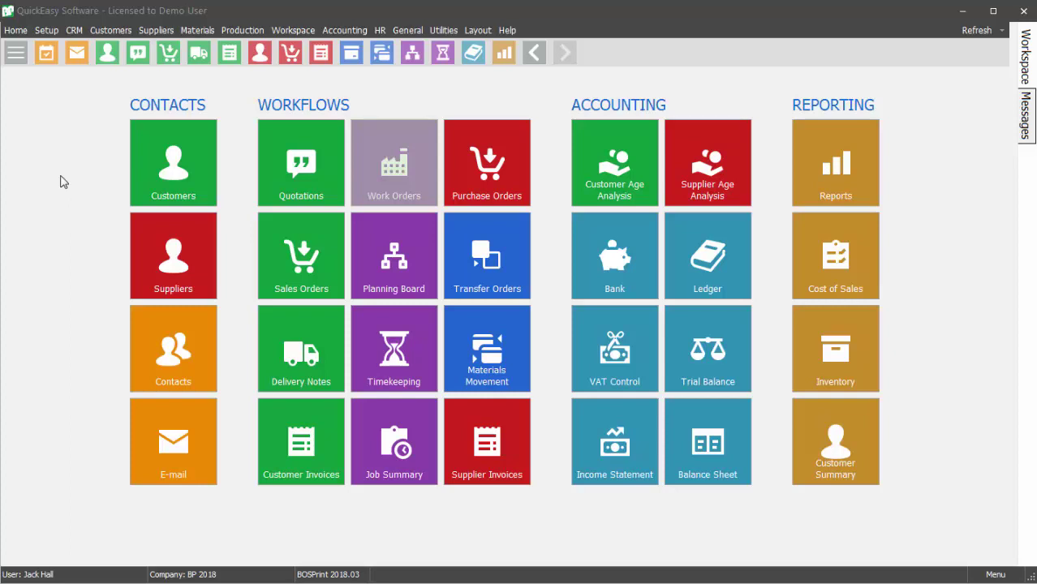
- Open the Materials & Inventory list from the Setup menu
left_click(47, 30)
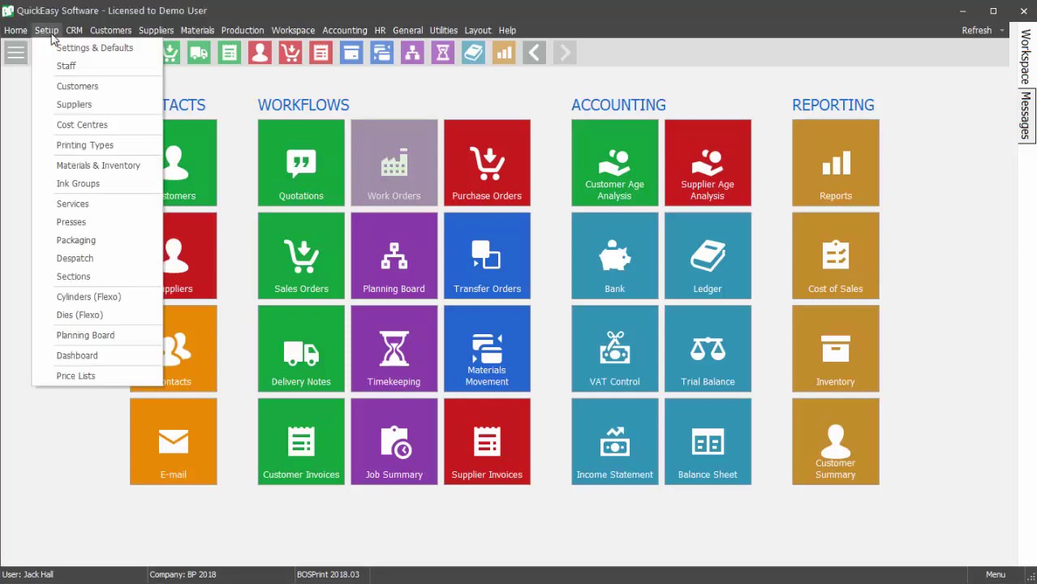
left_click(104, 166)
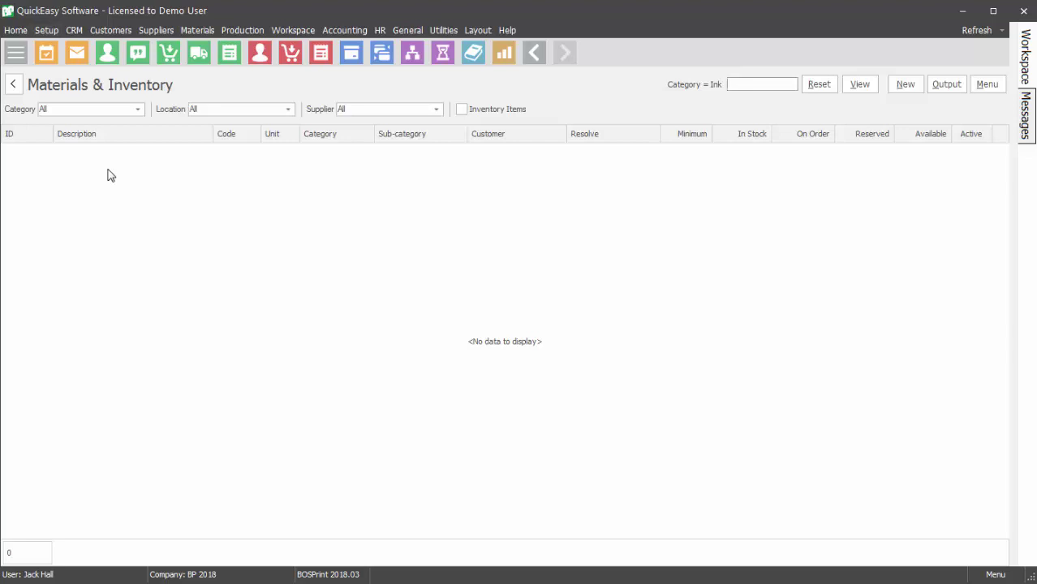
- Filter the Materials list to the Ink category and load its 40 records
left_click(138, 109)
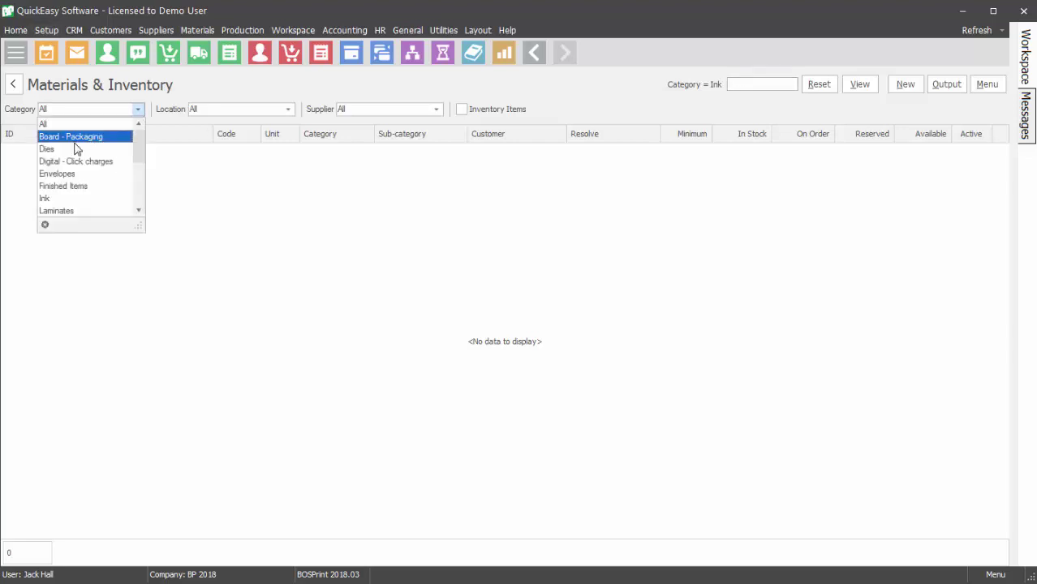
left_click(57, 199)
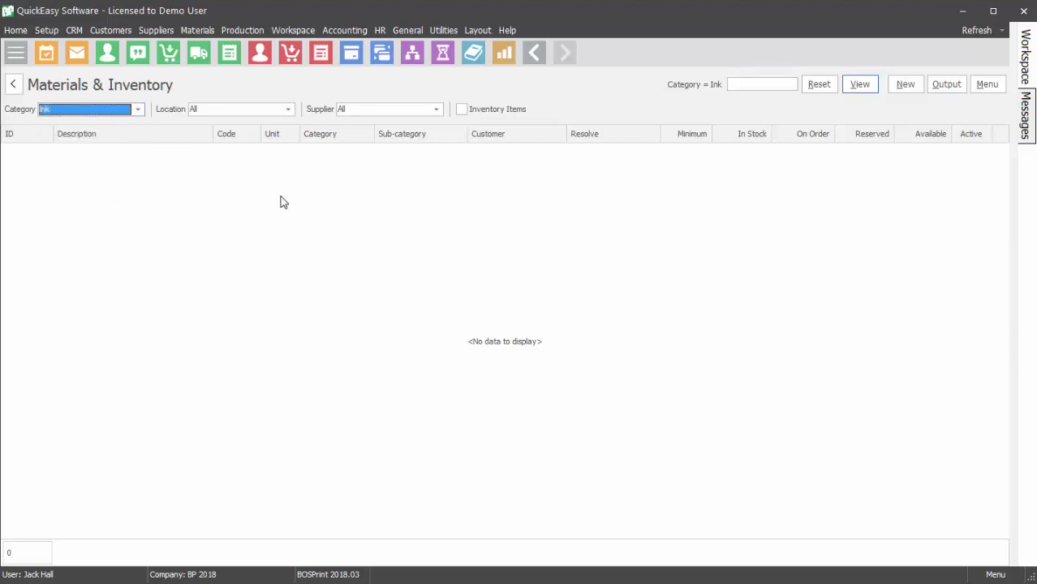
left_click(850, 87)
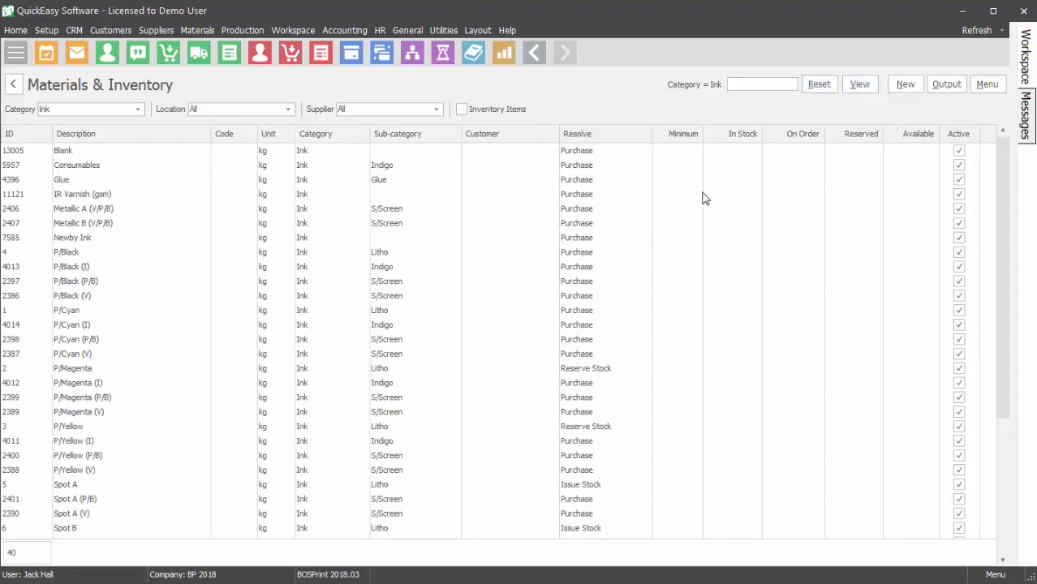
- Create a new material described 'Ink - Black (P)' with generated code 1053
left_click(910, 87)
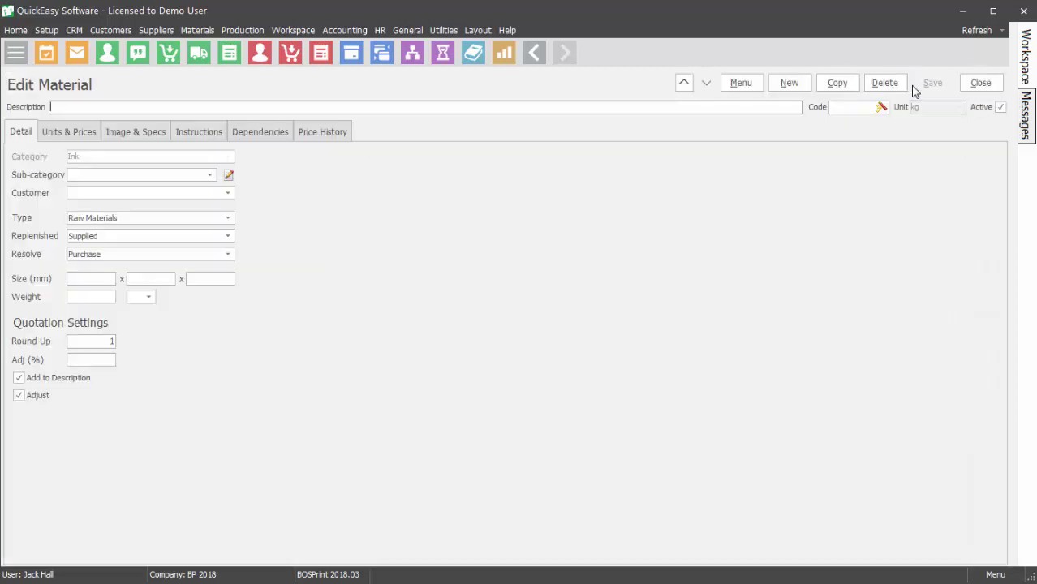
type("Ink - ")
type("Black (P)")
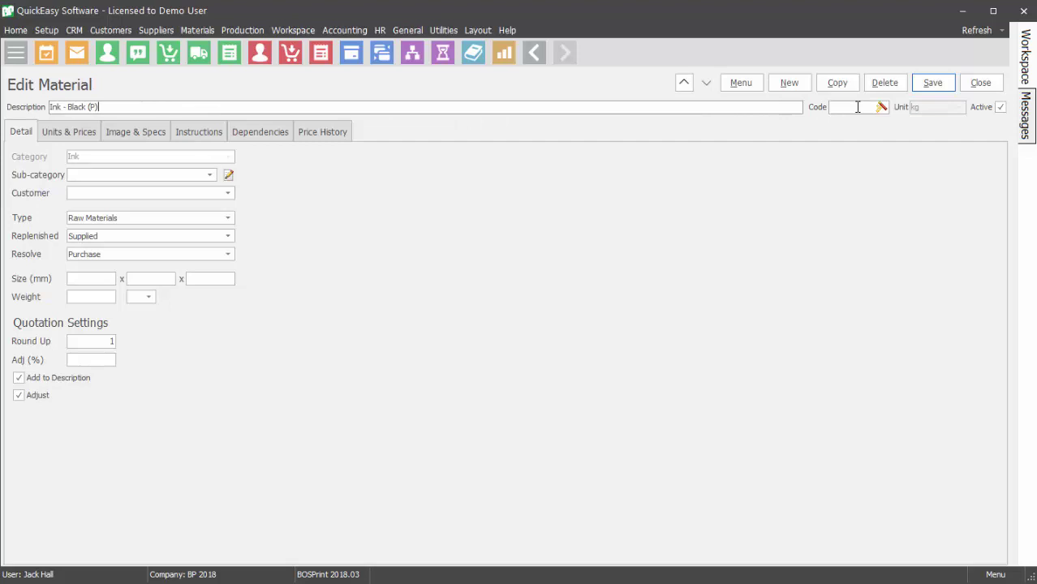
left_click(883, 107)
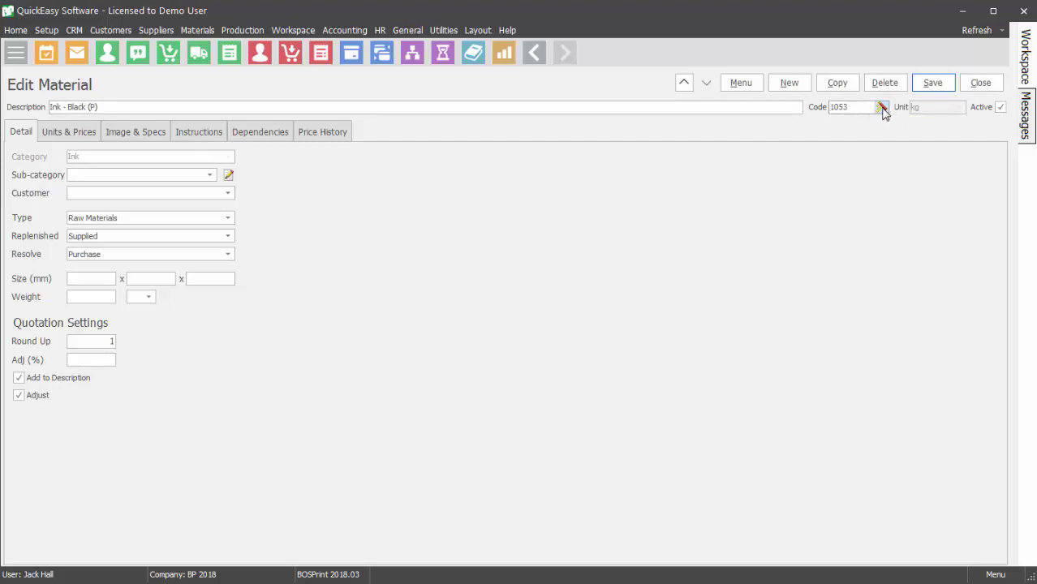
left_click(200, 175)
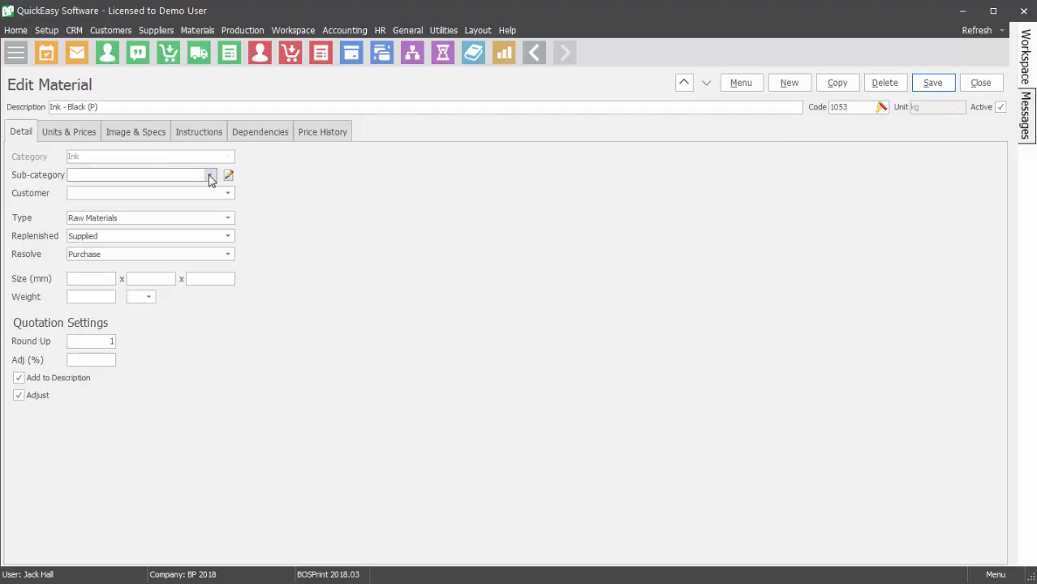
- Add 'Process Colour' to the sub-category lookup list and assign it to the ink
left_click(229, 176)
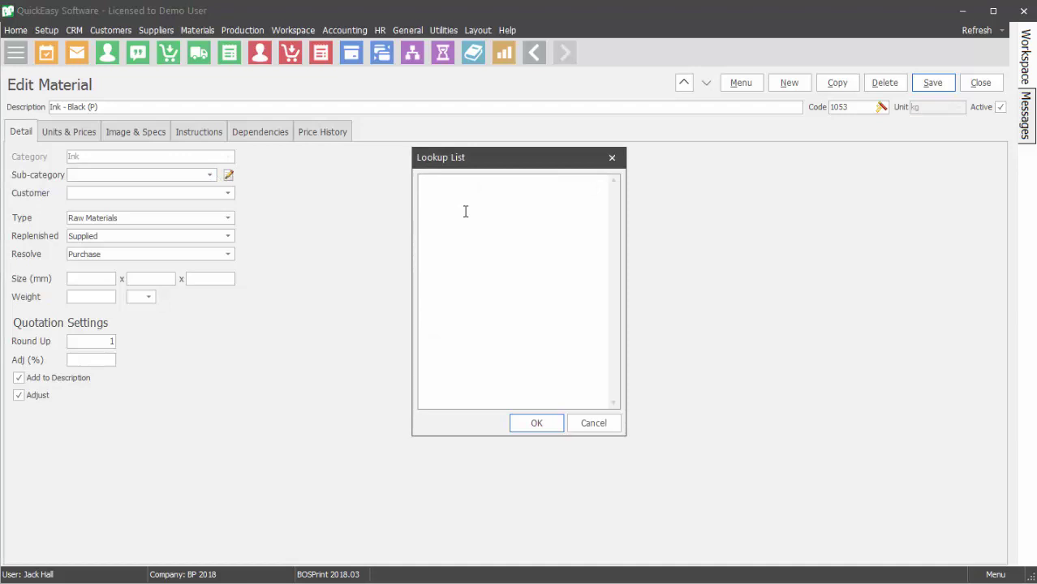
type("Pr")
type("ocess Colour")
left_click(536, 423)
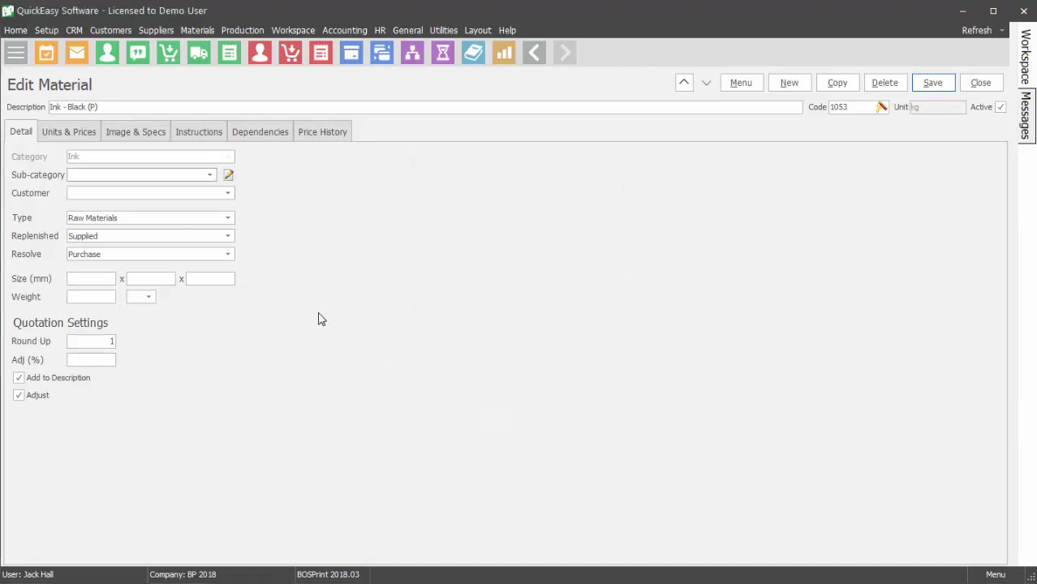
left_click(209, 174)
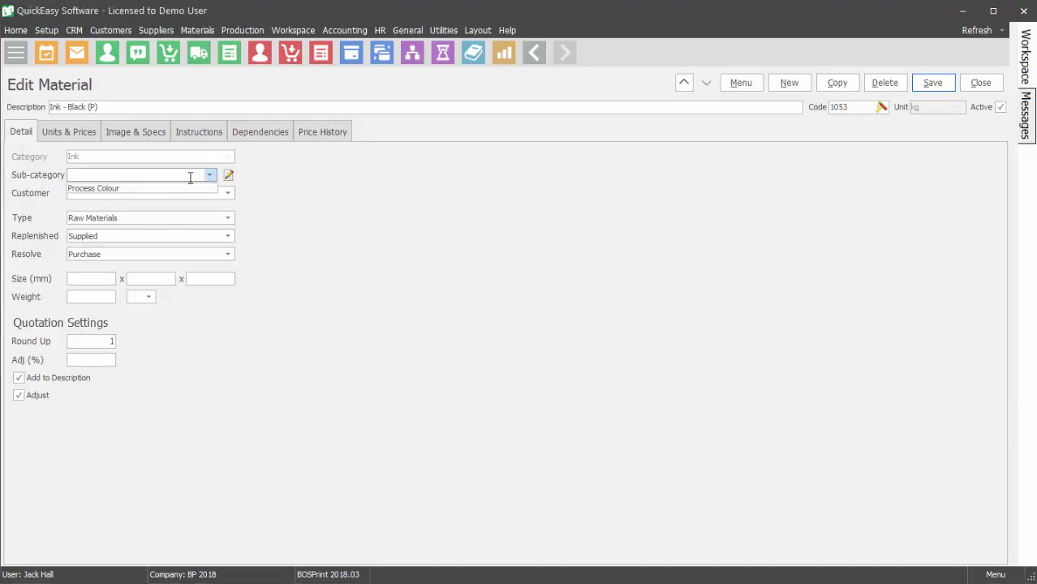
left_click(167, 191)
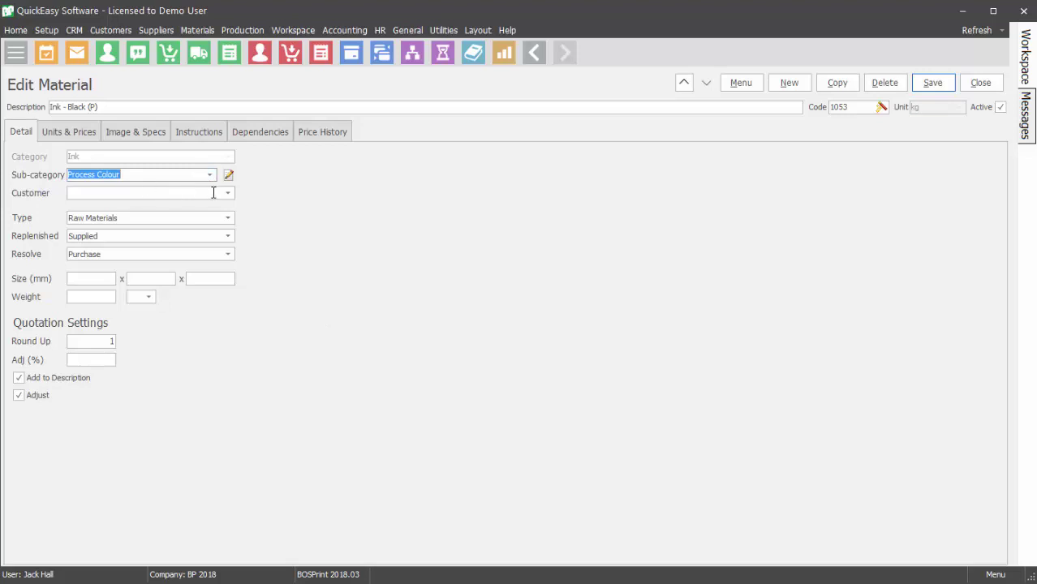
- Keep the ink as a Raw Materials type, Supplied, resolved by Purchase
left_click(228, 220)
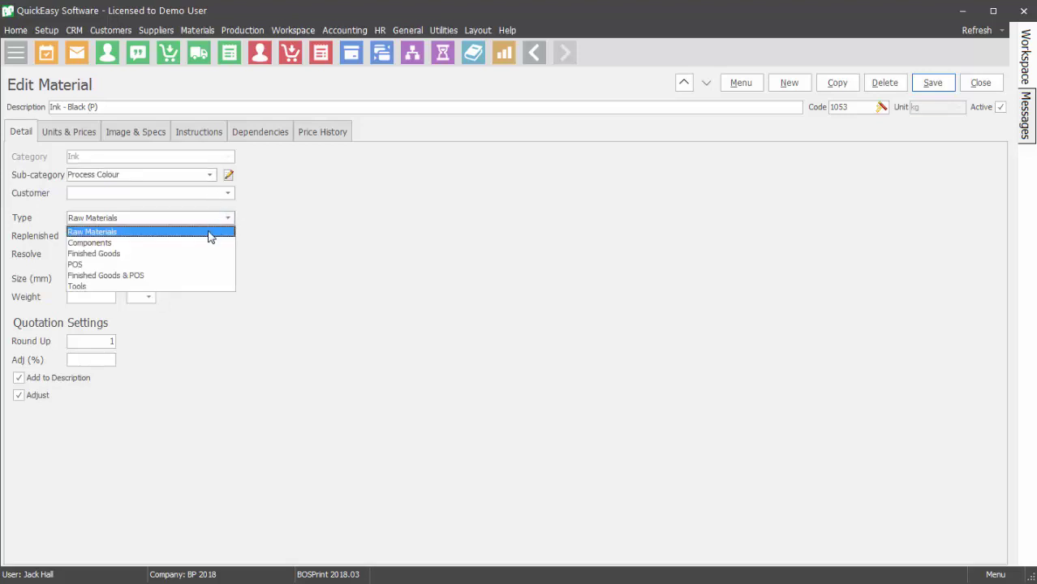
left_click(209, 232)
left_click(208, 248)
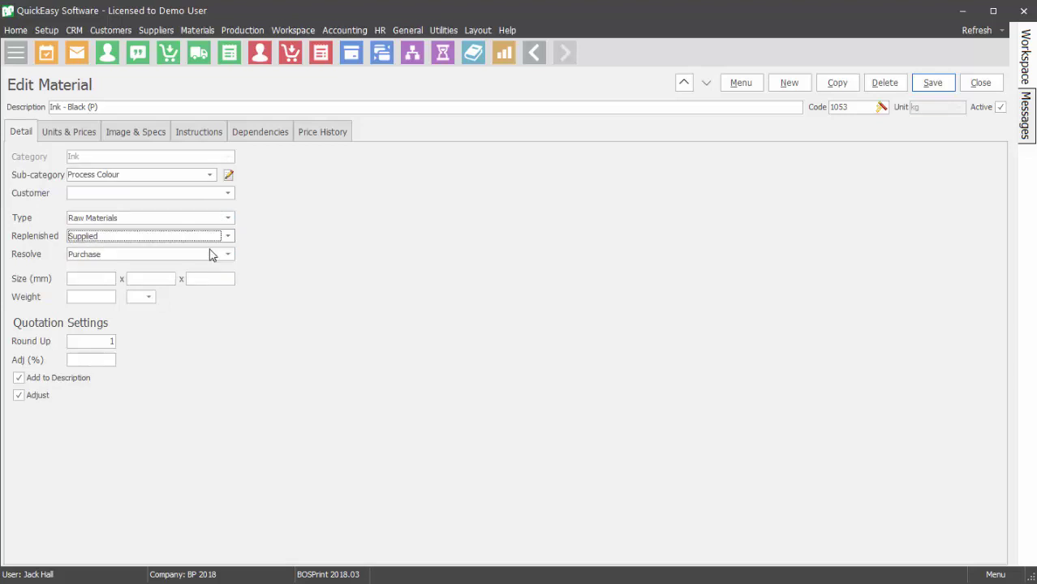
left_click(228, 254)
left_click(160, 280)
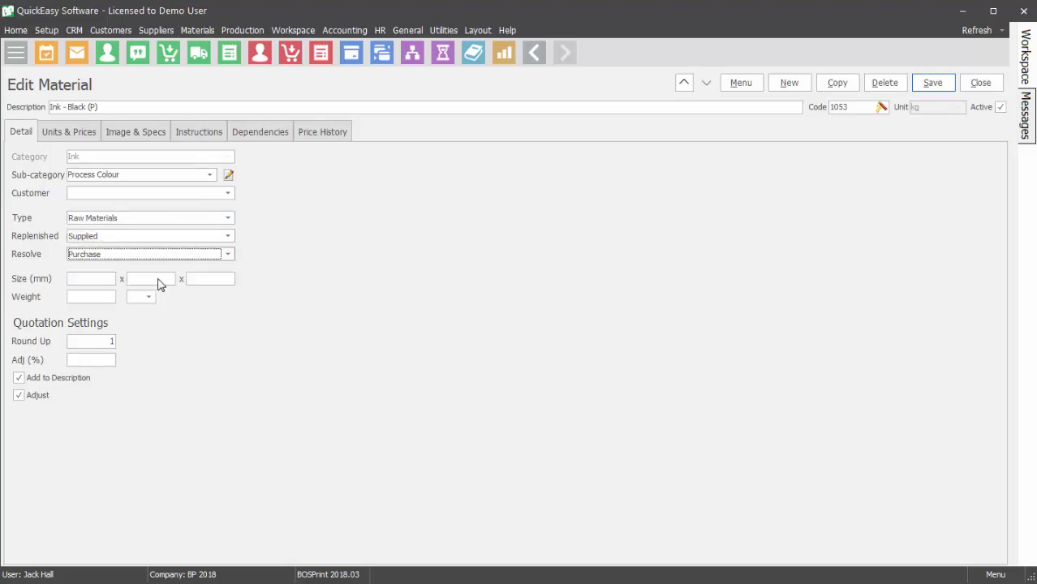
- Enter size 100 × 250 × 400 mm and weight 5 kg, then save the material
left_click(104, 279)
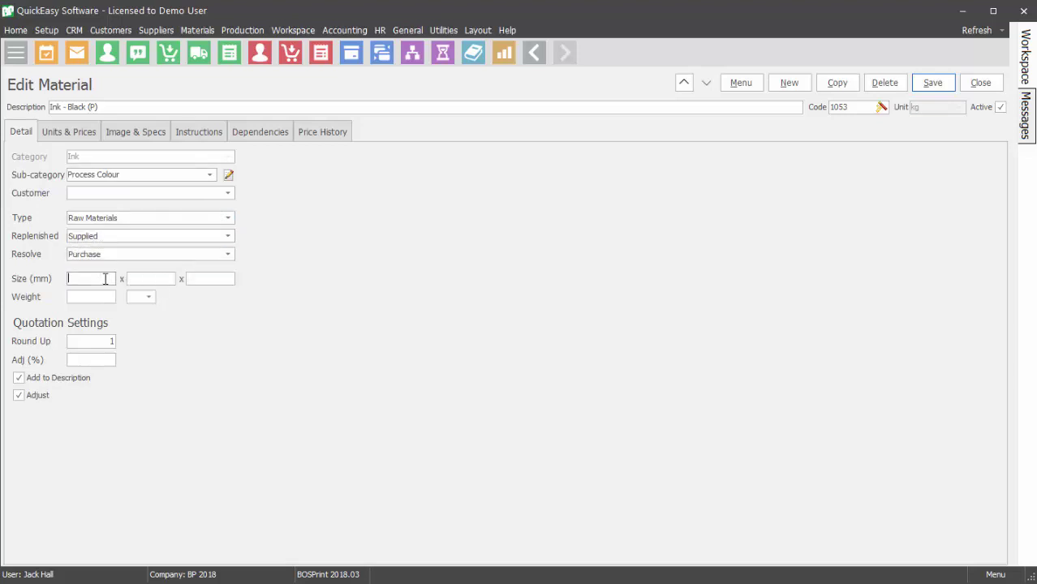
type("100")
key("Tab")
type("250")
key("Tab")
type("400")
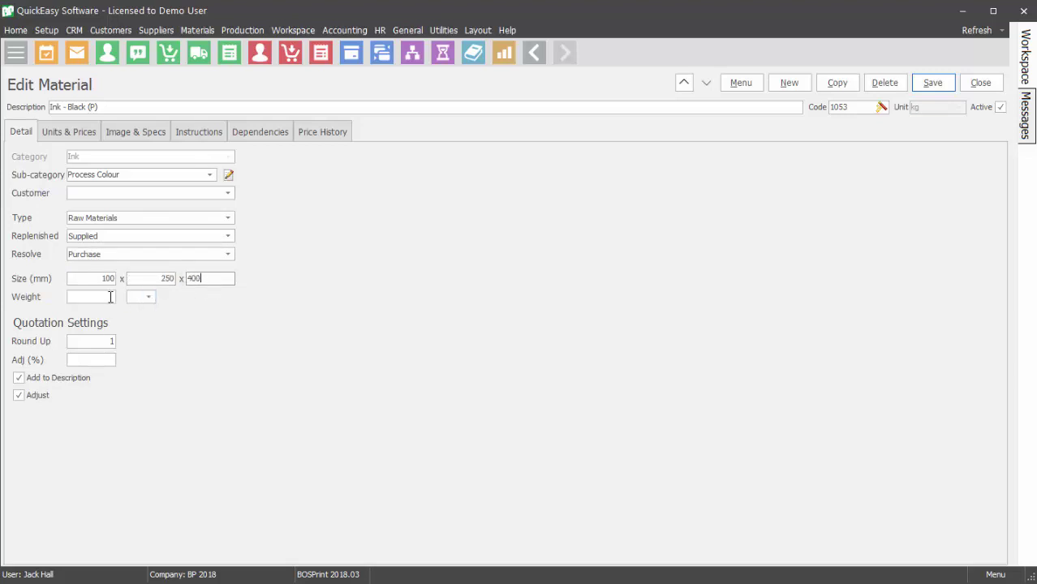
key("Tab")
type("5")
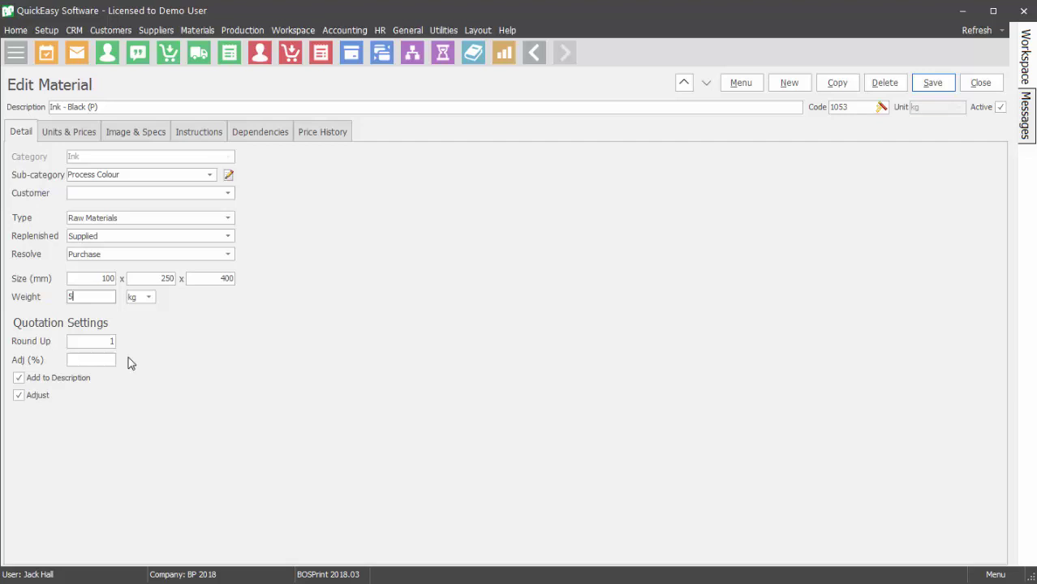
left_click(929, 82)
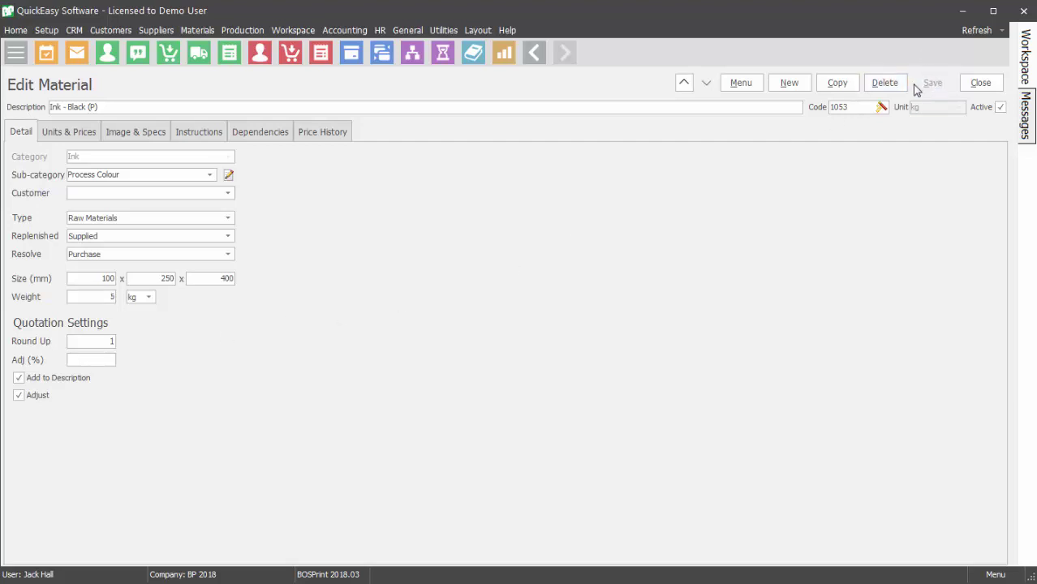
- Set the kg price line to cost 250.00 and sell 300.00 excluding VAT, and save
left_click(89, 137)
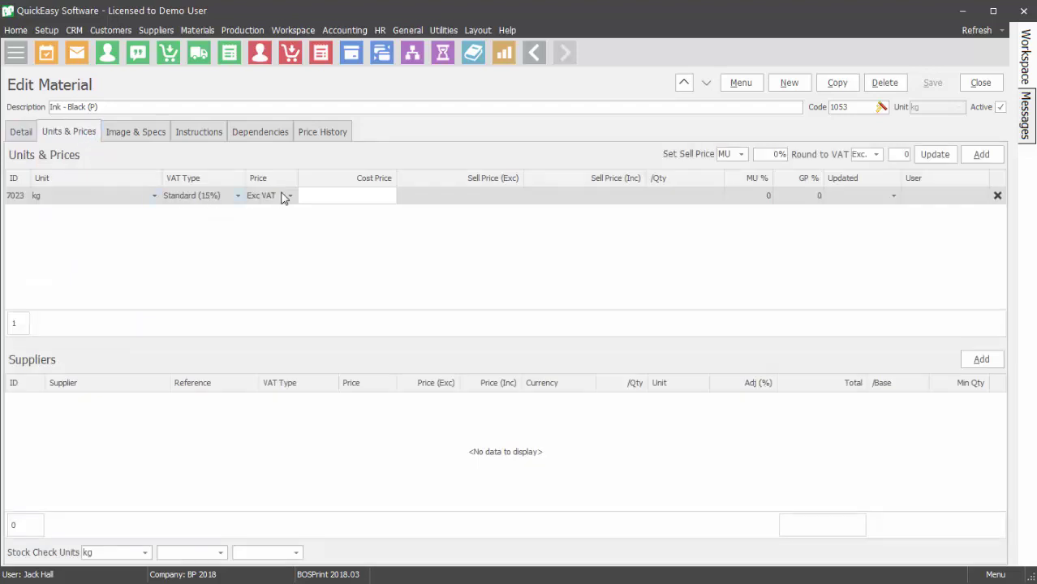
left_click(332, 200)
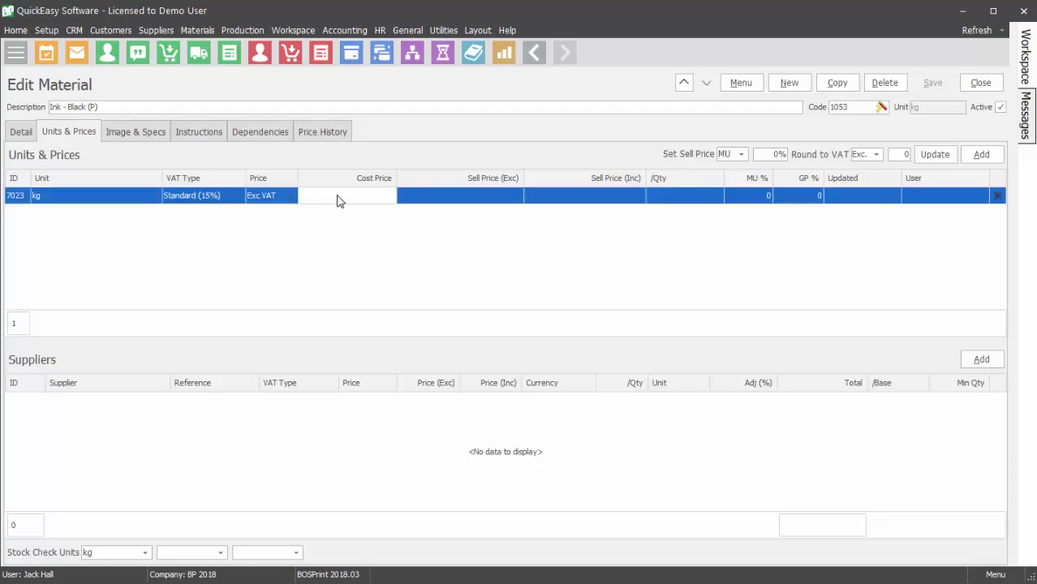
type("250")
left_click(452, 207)
type("300")
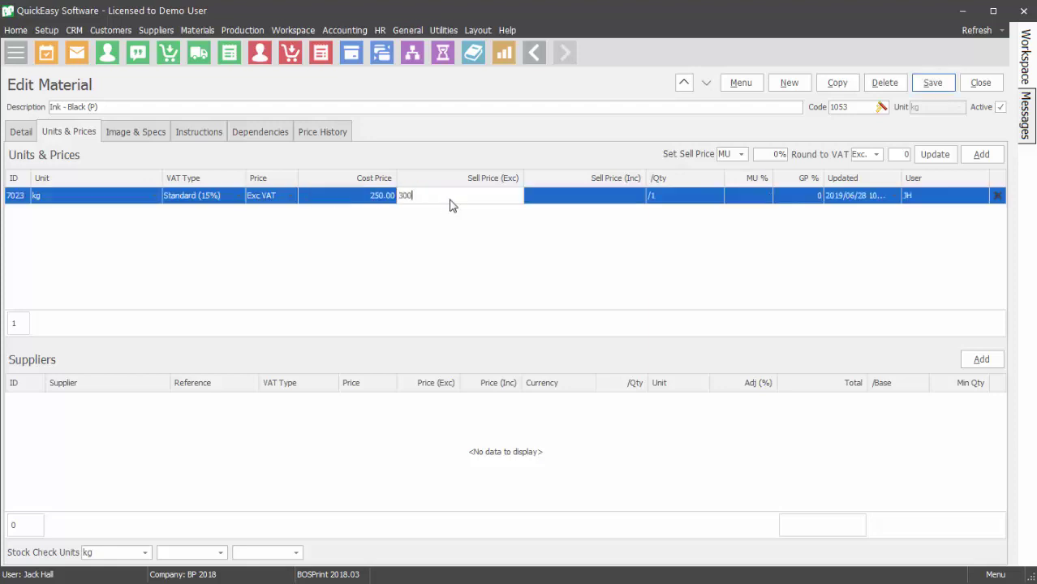
left_click(929, 85)
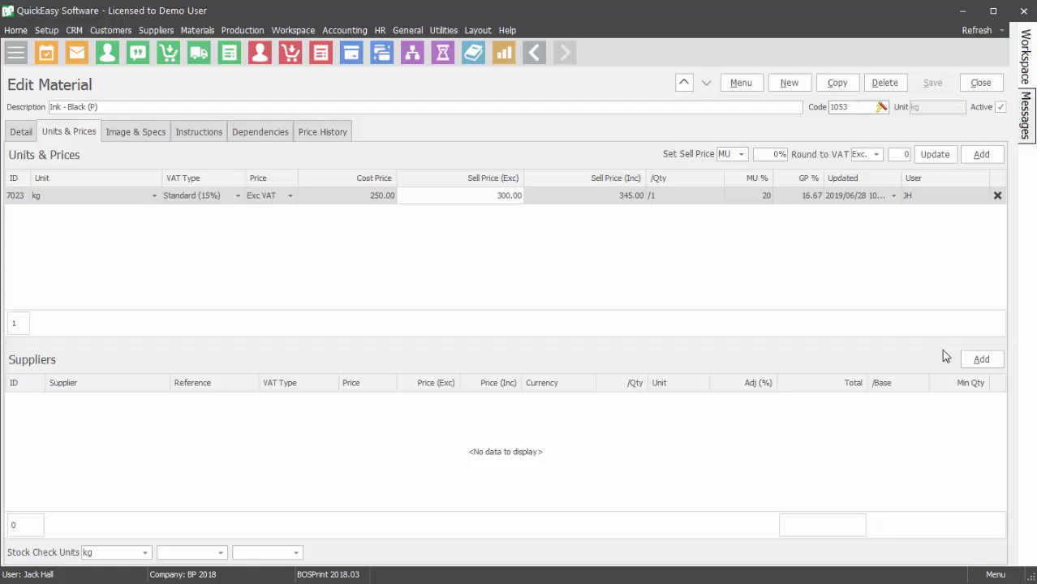
- Add a supplier line for First Graphix (FIR001)
left_click(981, 358)
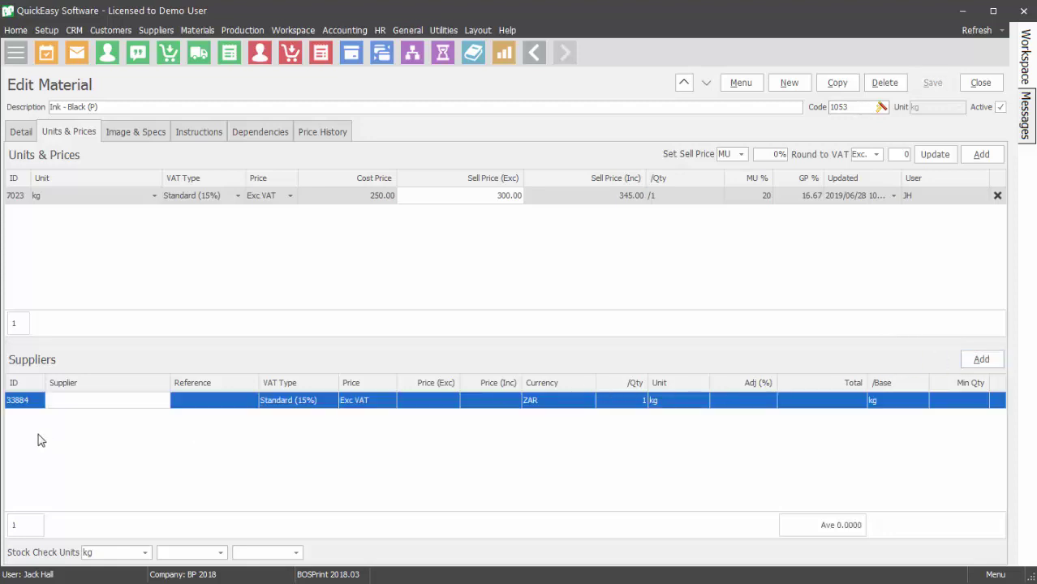
left_click(162, 400)
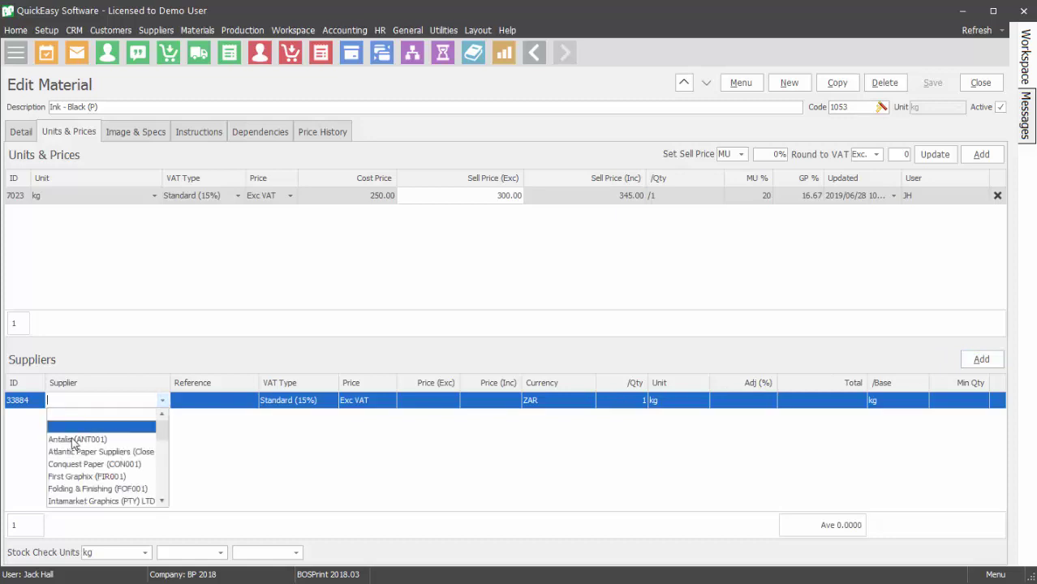
left_click(85, 477)
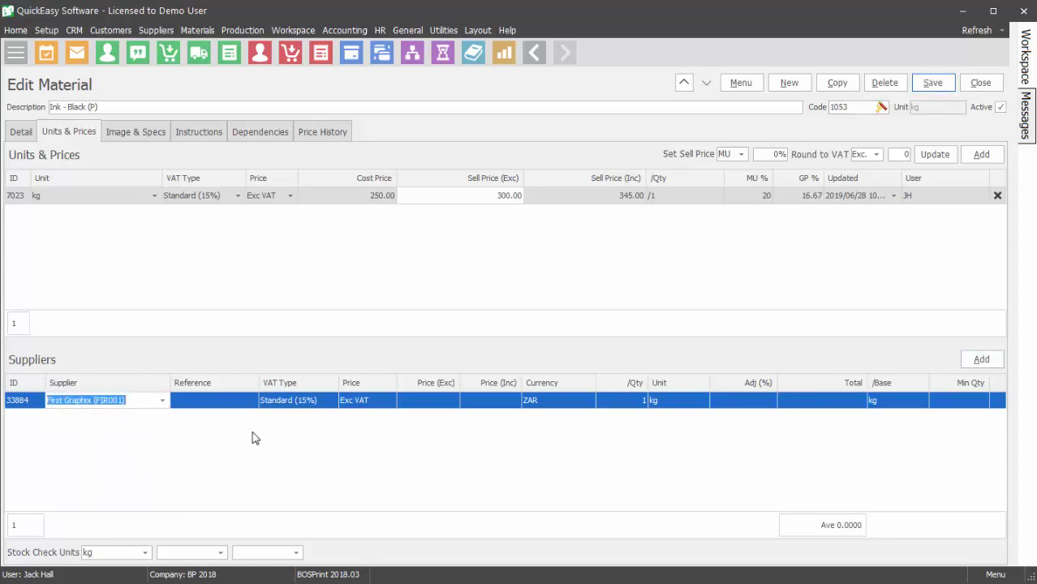
- Give First Graphix price 200 per 5, 10% adjustment and minimum quantity 5, and save
left_click(419, 403)
type("200")
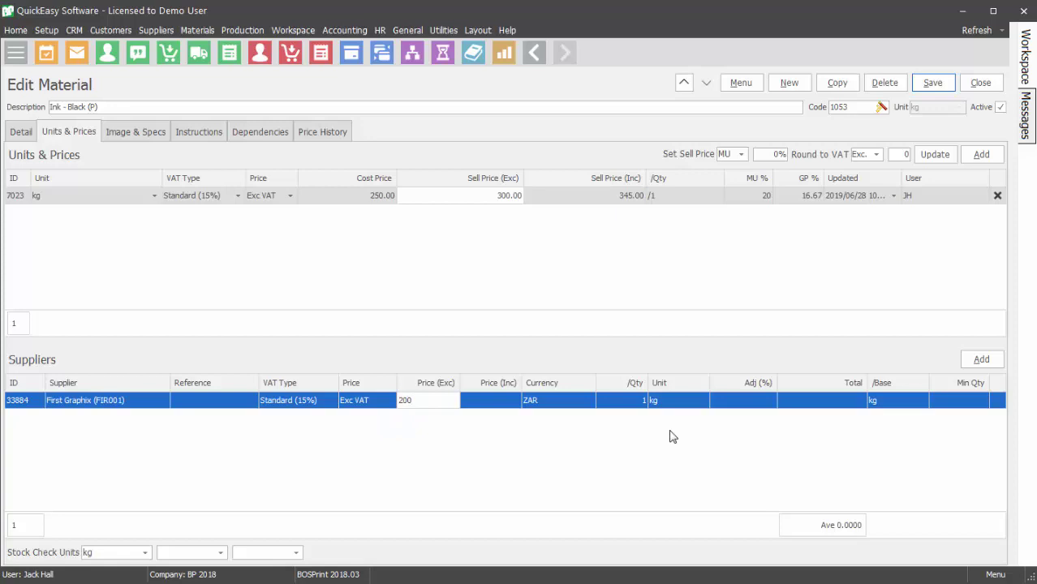
left_click(633, 401)
type("5")
left_click(771, 401)
type("10")
left_click(954, 400)
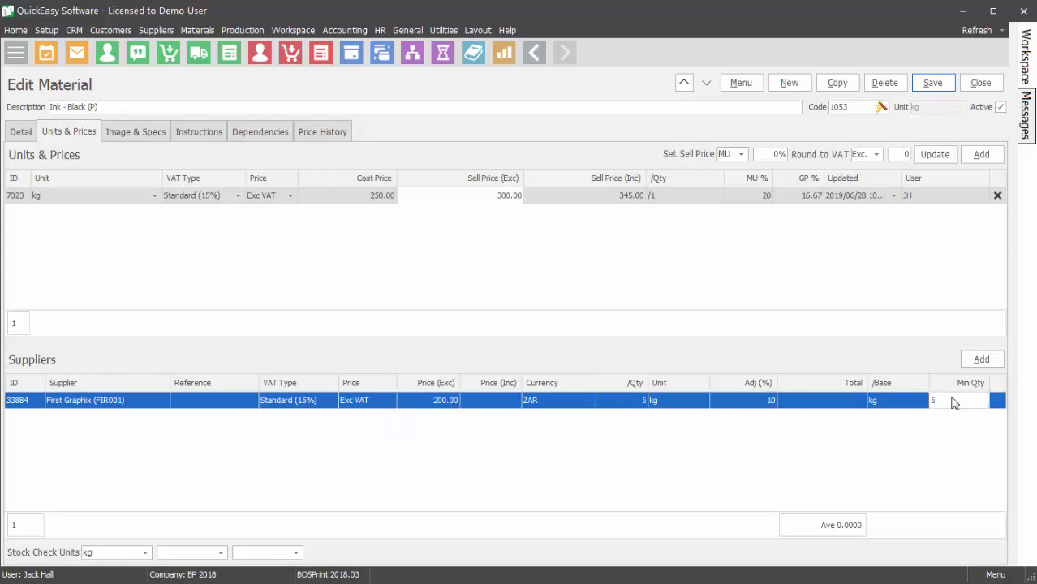
left_click(933, 83)
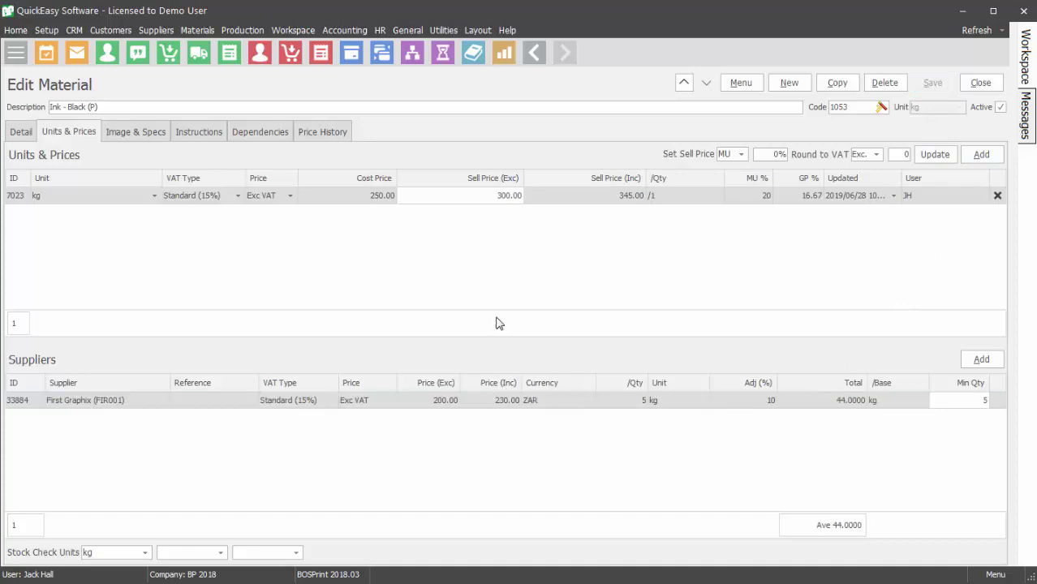
- Load the black ink canister image and specification 'Black #000000 5 Liter', then save
left_click(127, 140)
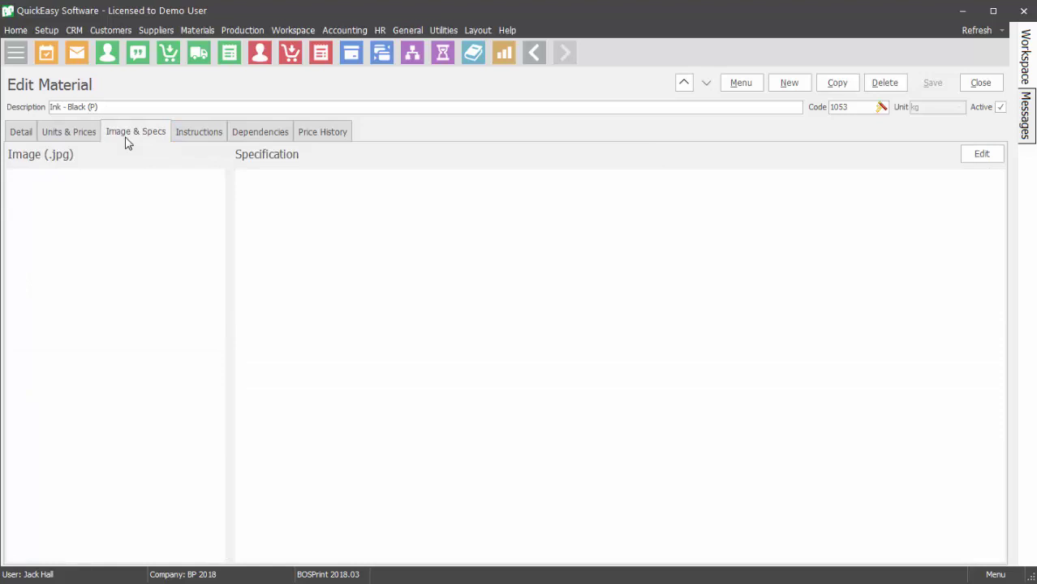
right_click(129, 200)
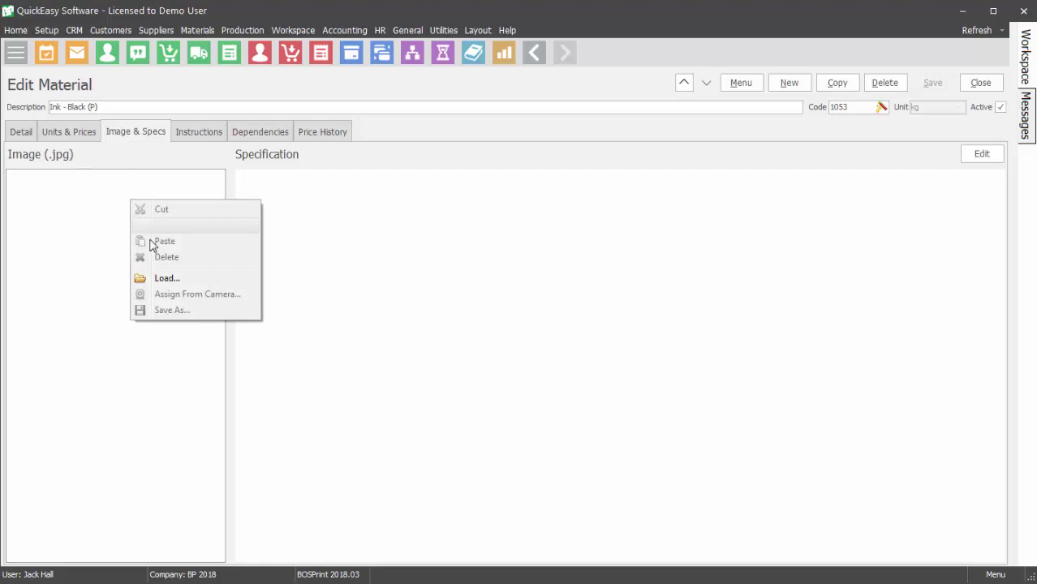
left_click(160, 279)
double_click(281, 446)
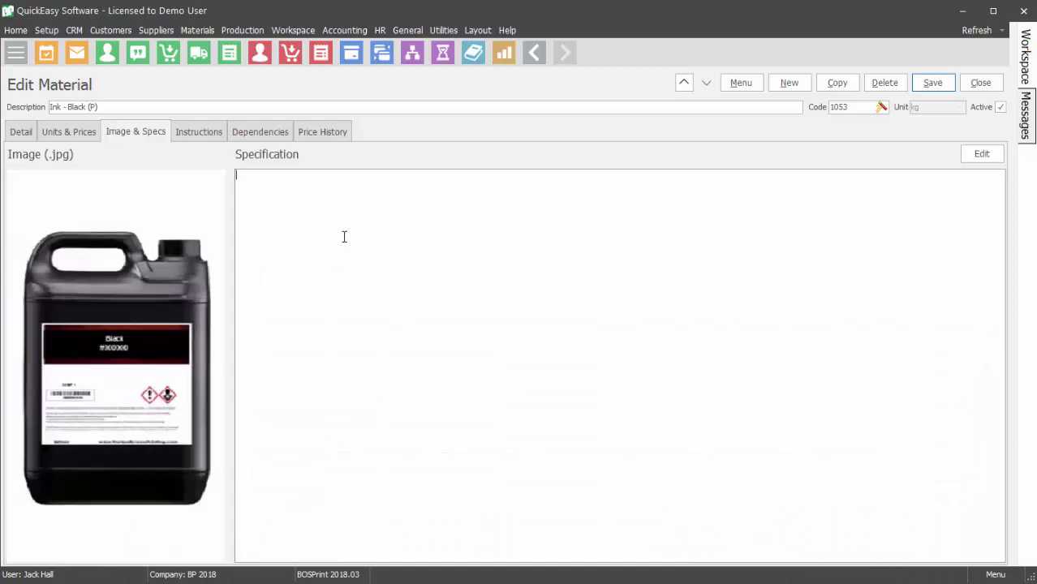
type("Bl")
type("ack #000000 ")
type("5 Liter")
left_click(930, 86)
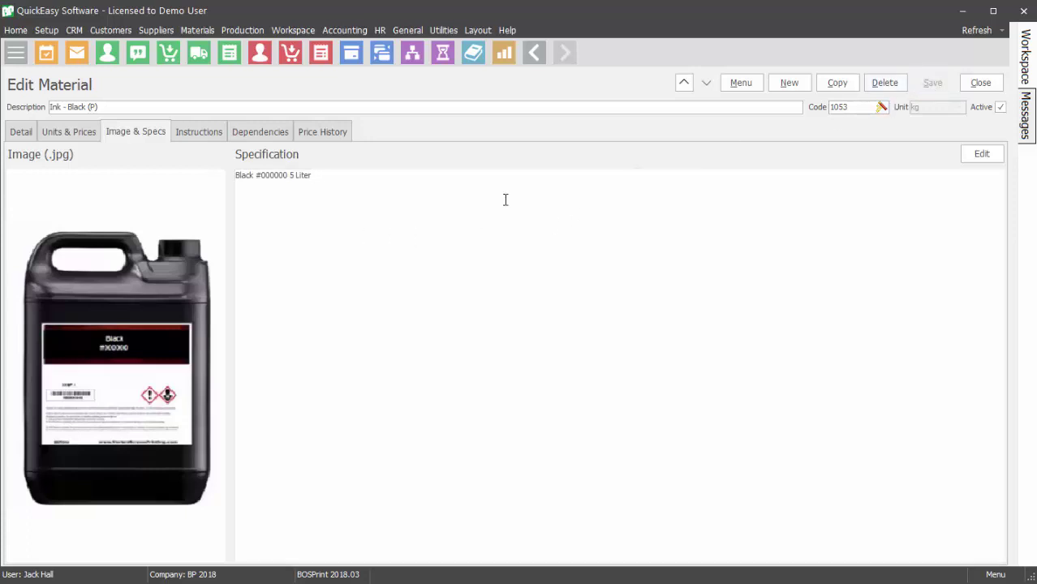
- Review the Instructions, Dependencies and empty Price History tabs, then return to Units & Prices
left_click(186, 140)
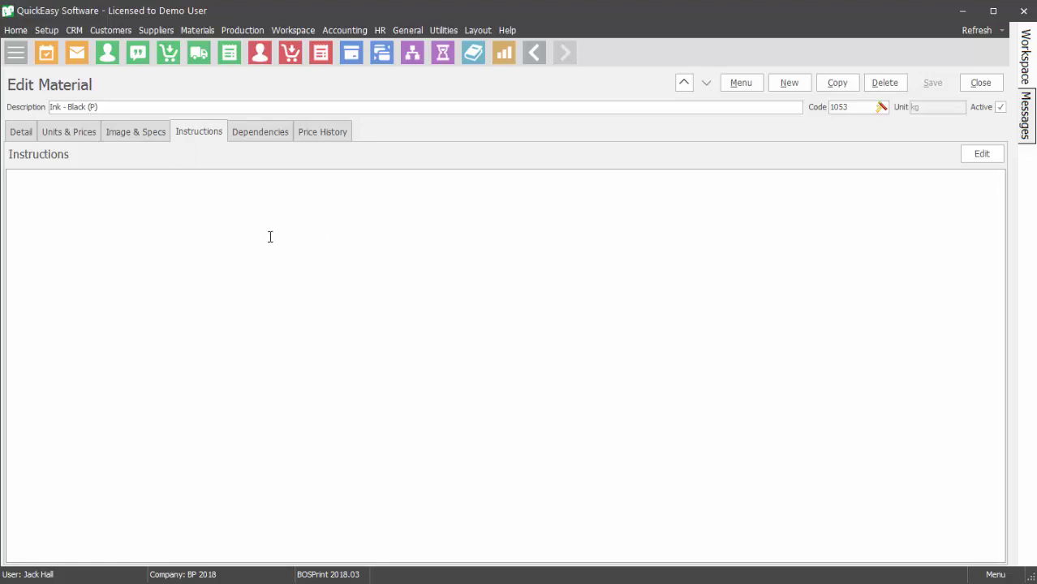
left_click(263, 133)
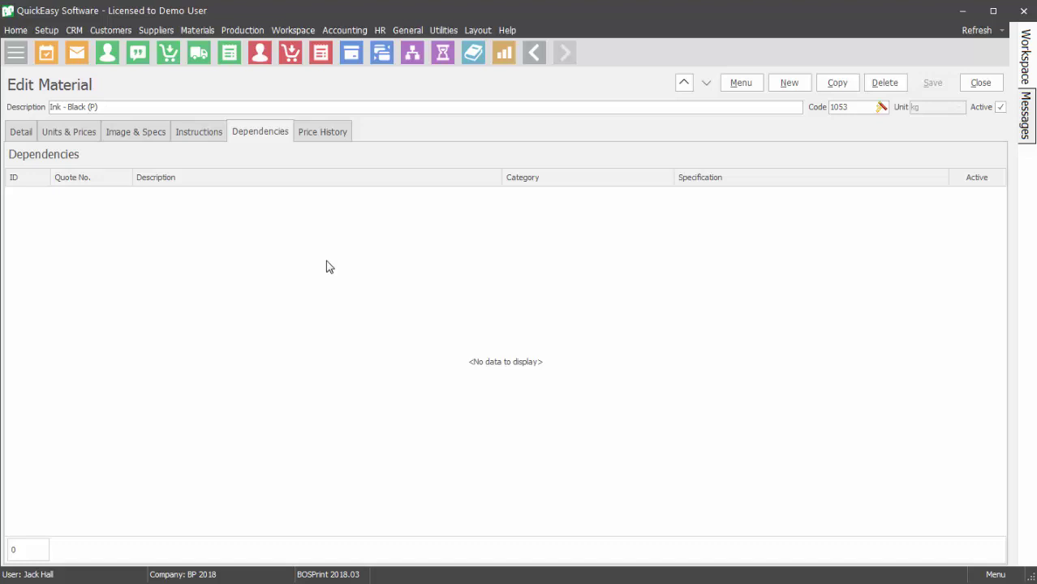
left_click(327, 138)
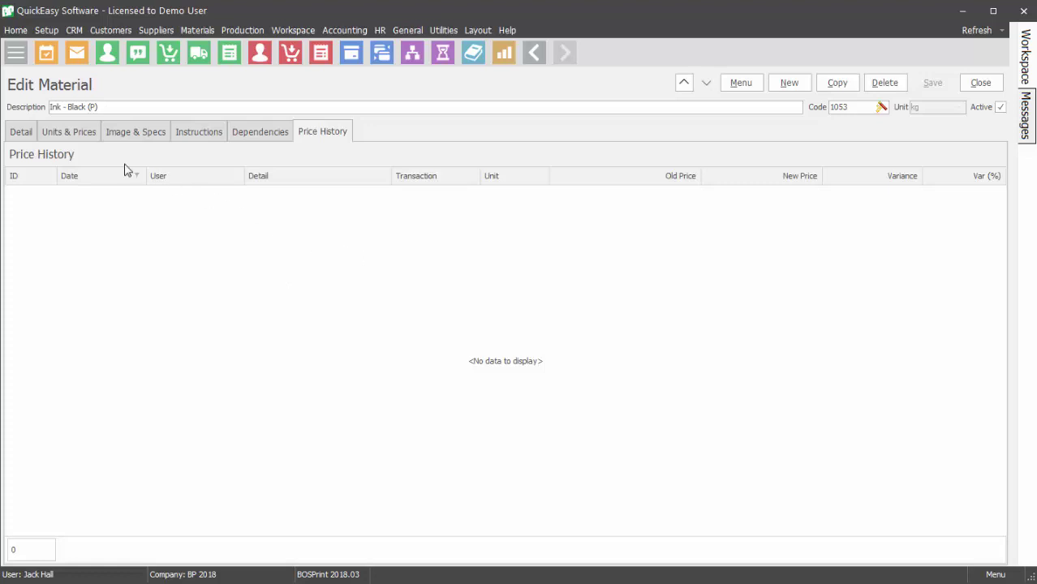
left_click(90, 134)
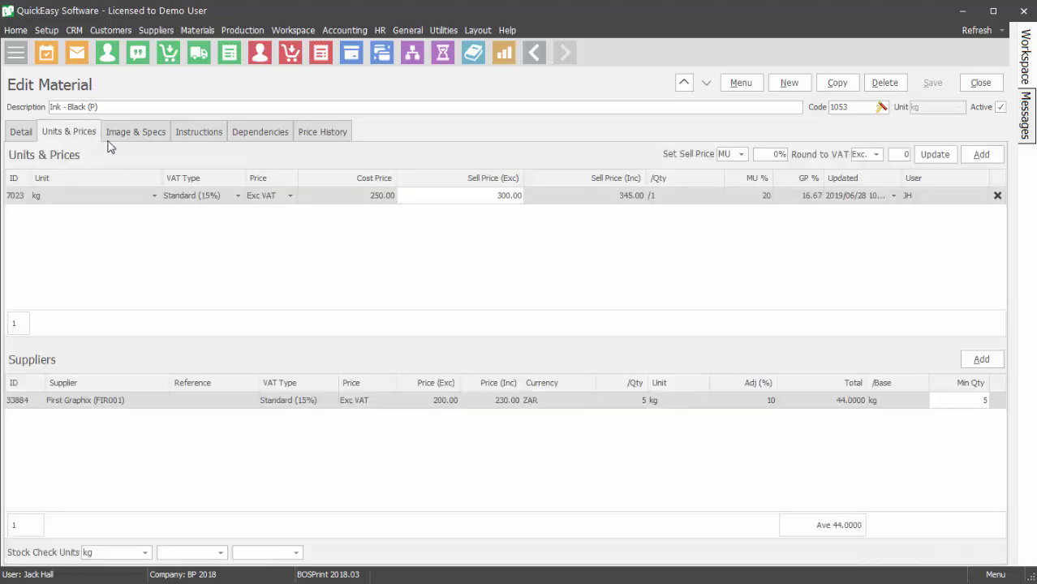
- Raise the kg sell price to 350, save, confirm it in Price History, and close
left_click(485, 199)
type("350")
left_click(933, 82)
left_click(321, 133)
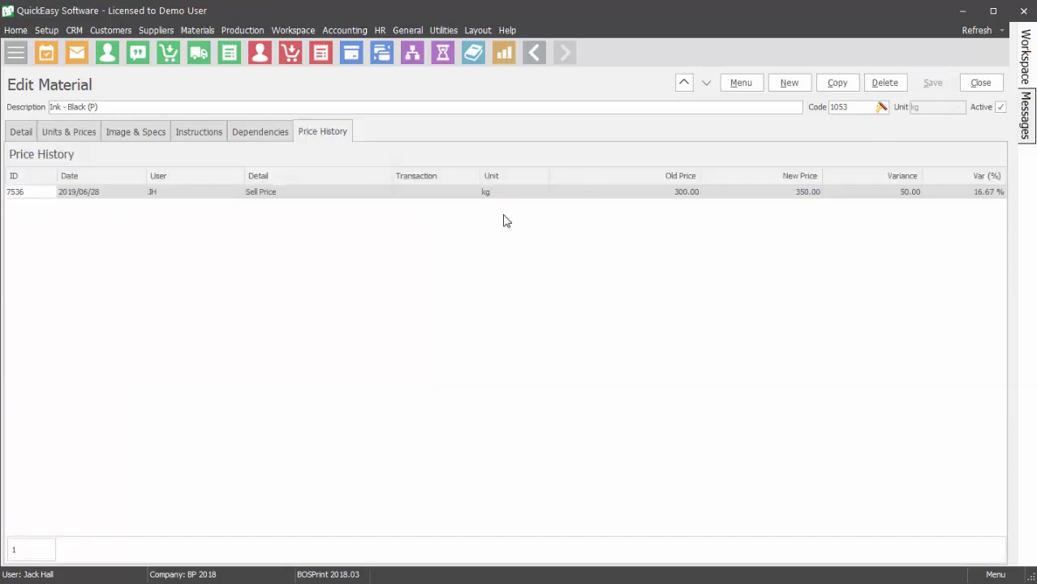
left_click(979, 85)
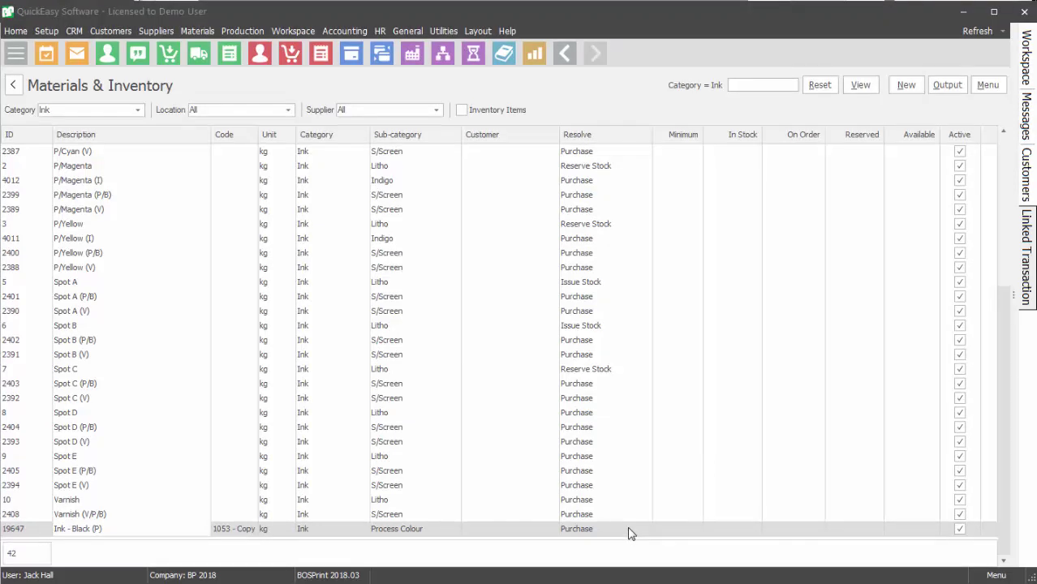
- Reopen Ink - Black (P) for editing and bring up its material Menu
right_click(631, 532)
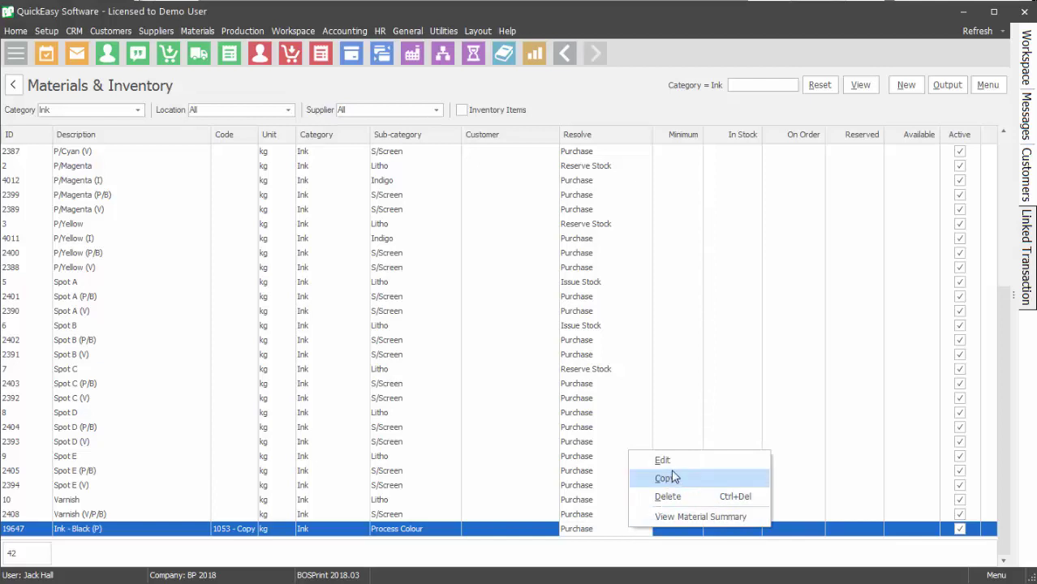
left_click(672, 463)
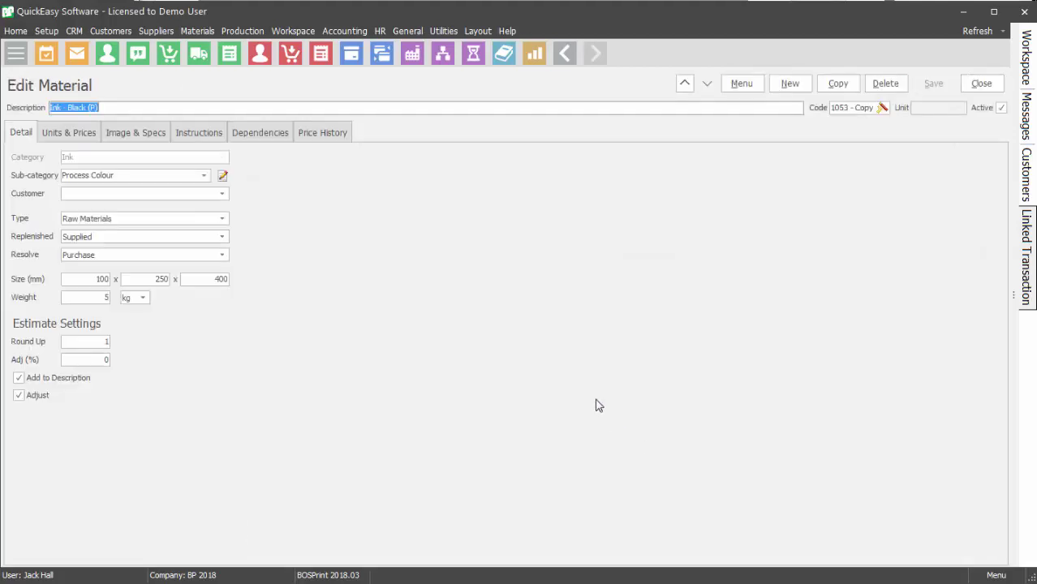
left_click(744, 84)
- Add the ink to inventory at Store Room 1 with bin 64 and minimum quantity 10
left_click(760, 103)
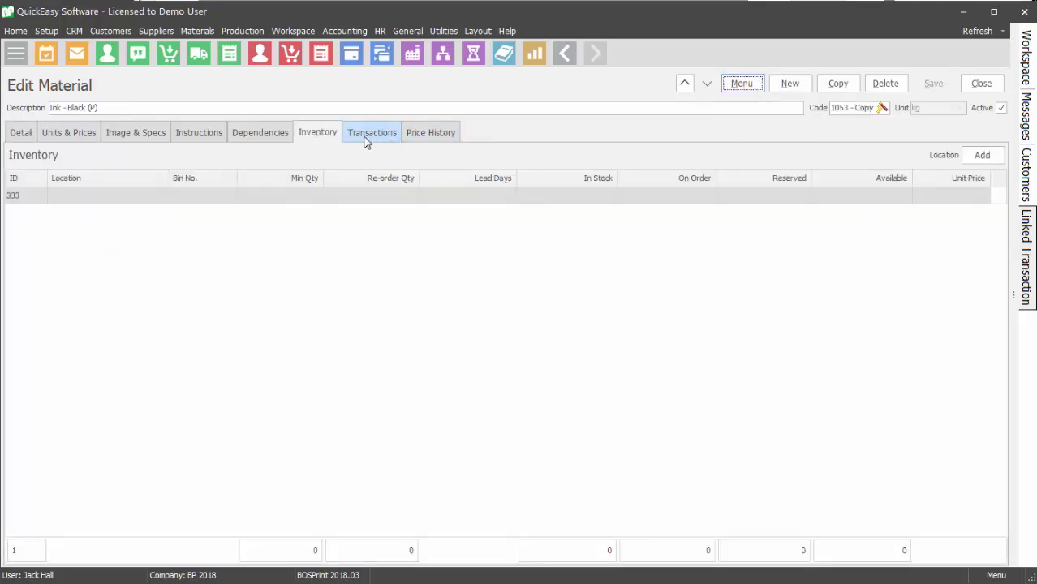
left_click(146, 196)
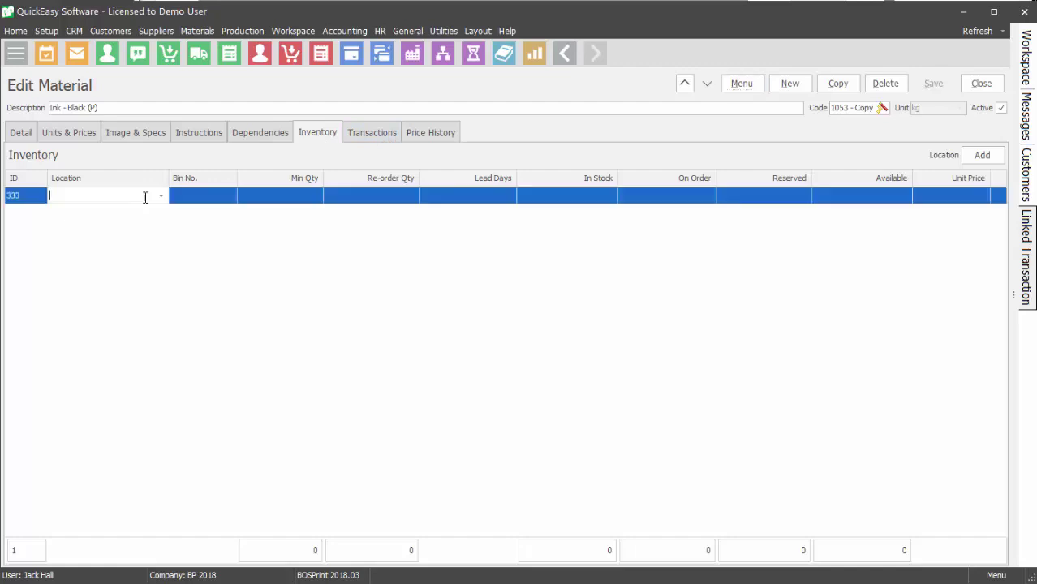
left_click(161, 209)
left_click(211, 196)
type("64")
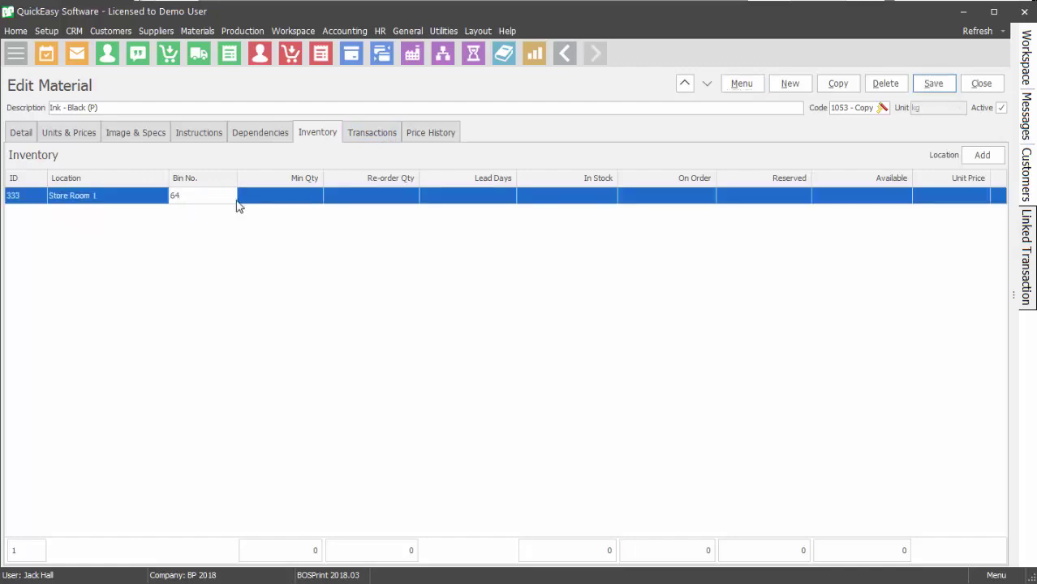
left_click(259, 199)
type("10")
- Give the Store Room 1 row re-order 15, lead days 3 and unit price 230
left_click(381, 201)
type("15")
left_click(471, 204)
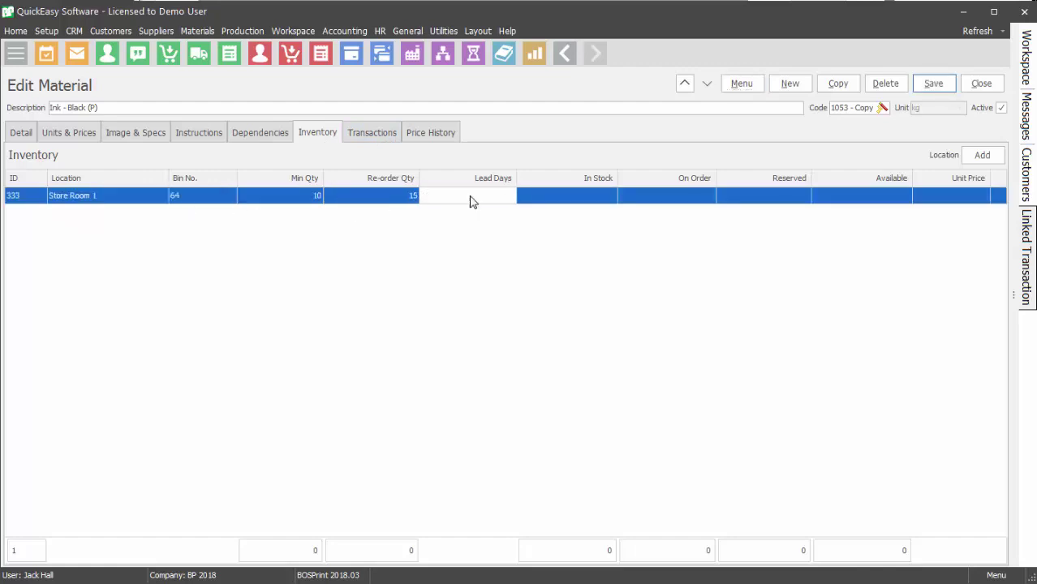
type("3")
left_click(566, 201)
left_click(952, 202)
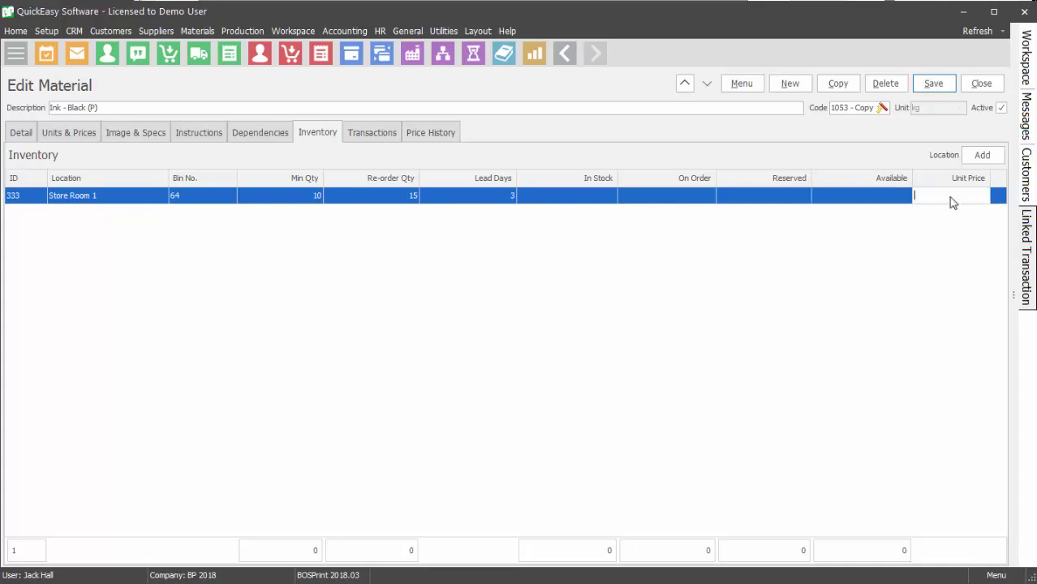
type("230")
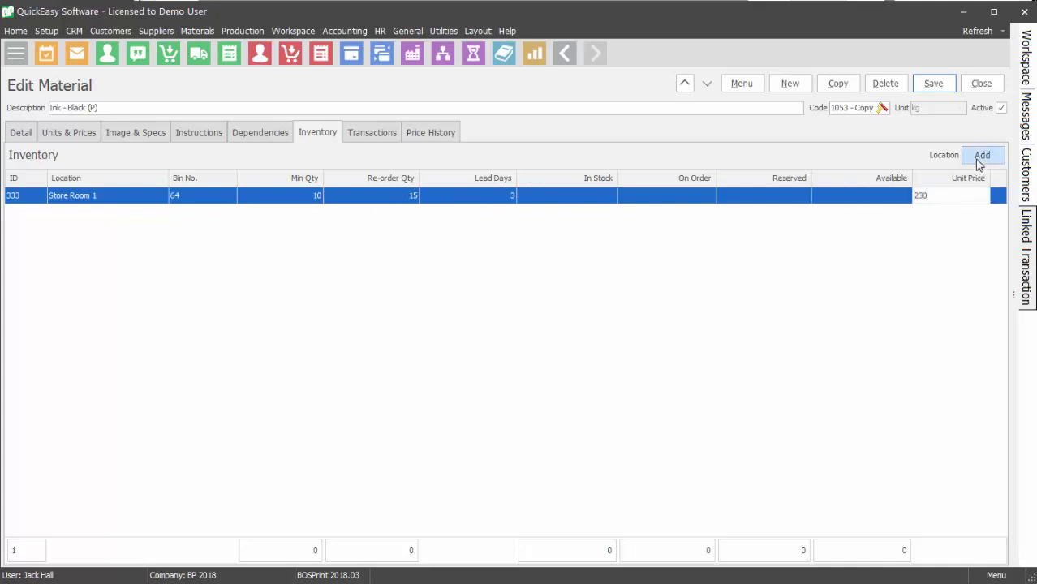
- Add Store Room 2 with bin 23, min 10, re-order 15, lead 3, price 230, then save
left_click(982, 156)
left_click(160, 211)
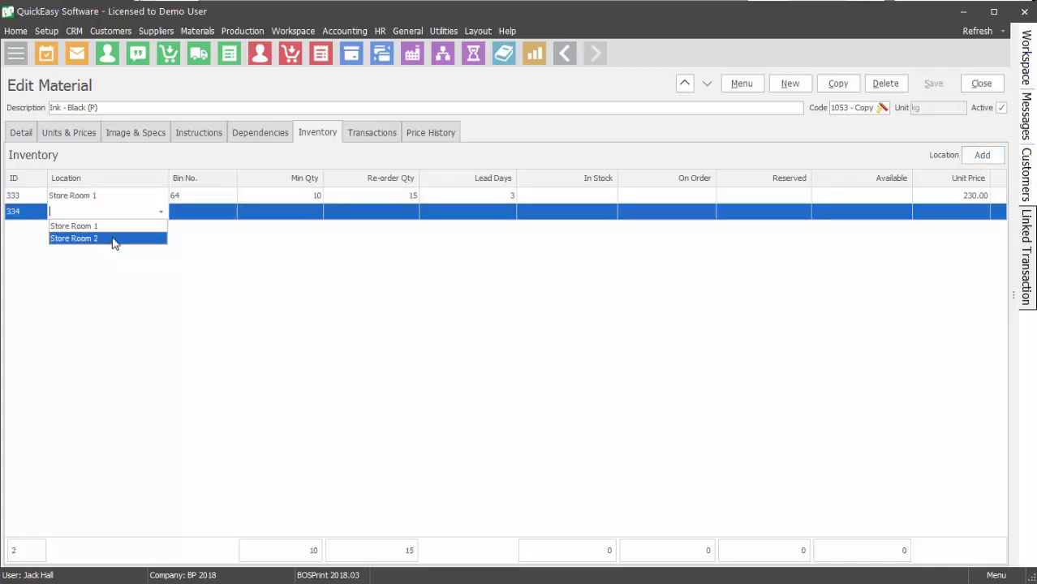
left_click(113, 239)
left_click(203, 211)
type("23\t10\t15\t3")
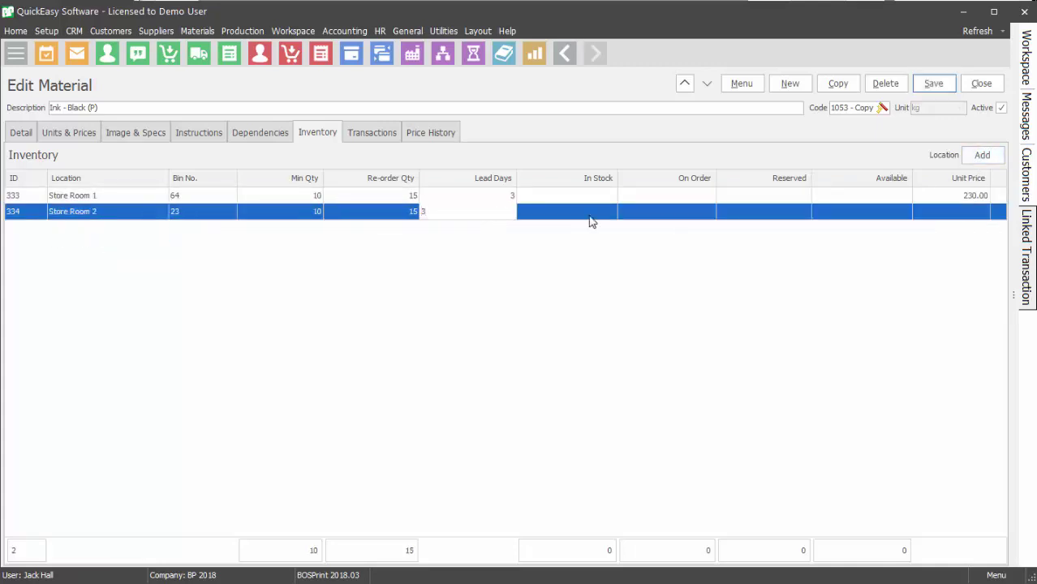
left_click(950, 213)
type("230")
left_click(935, 84)
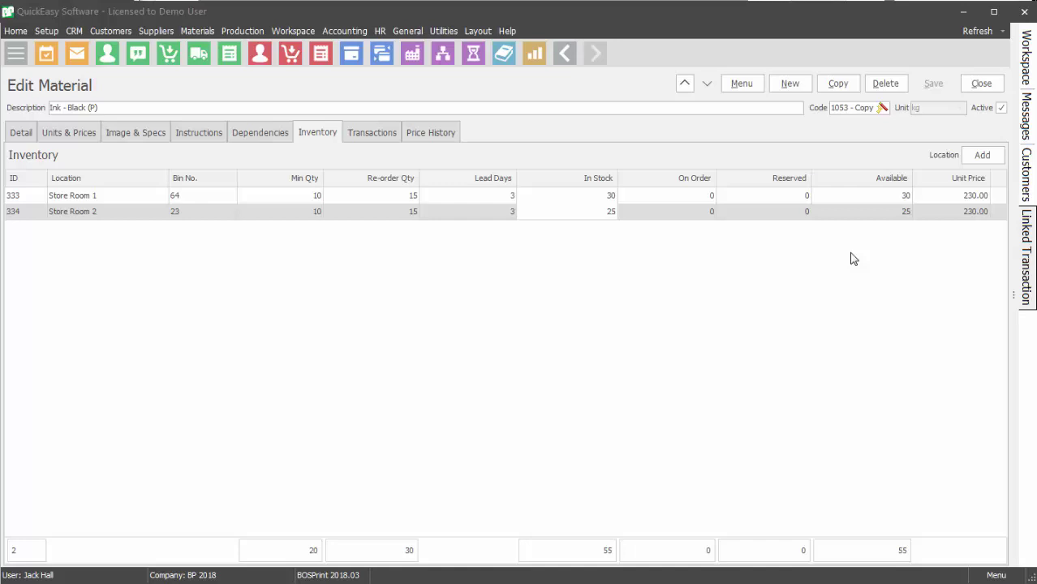
- Close the ink and filter the Ink list to inventory items, showing Ink - Black (P) at 55
left_click(981, 85)
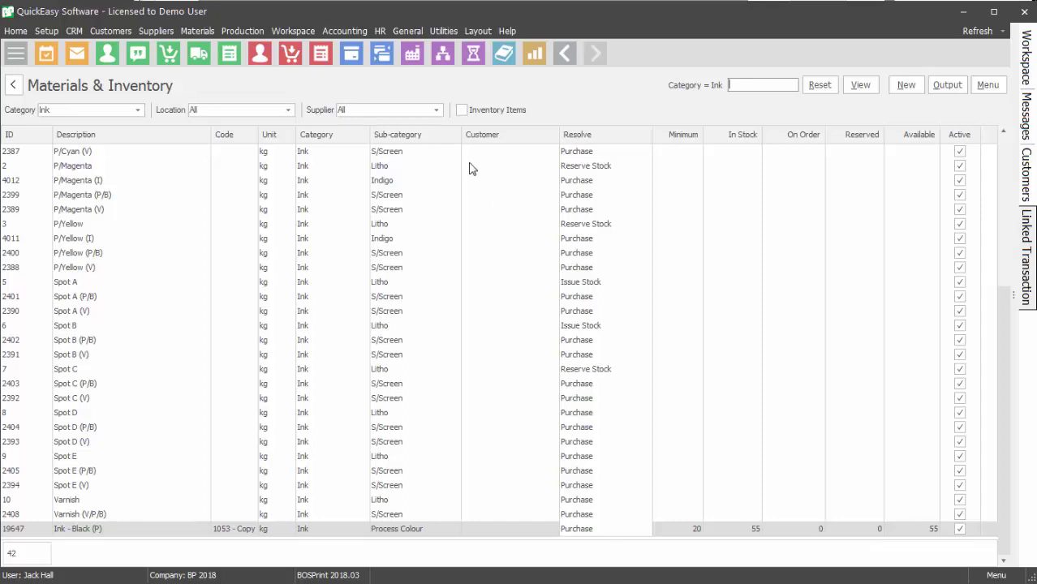
left_click(461, 110)
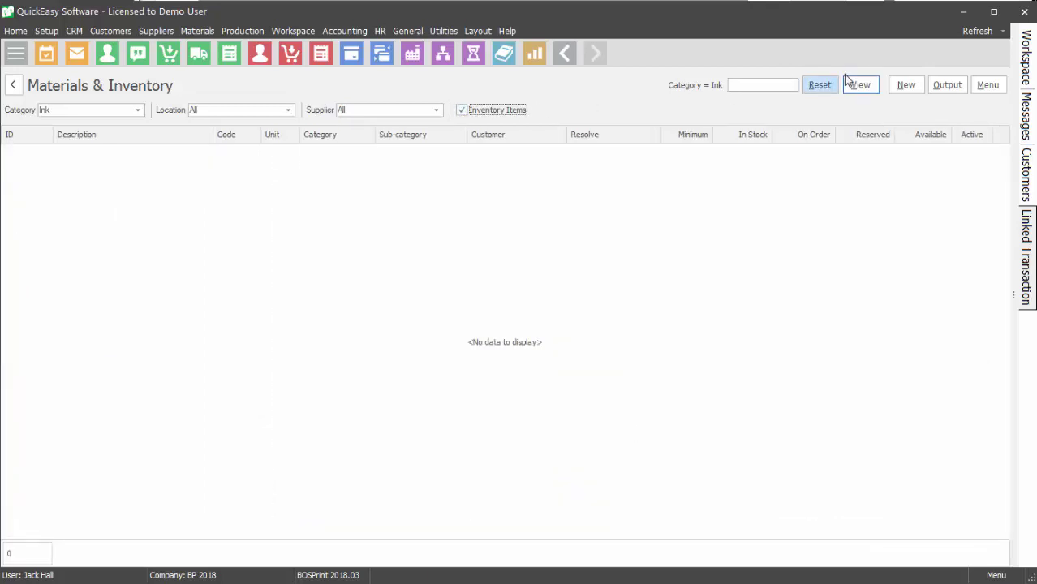
left_click(859, 84)
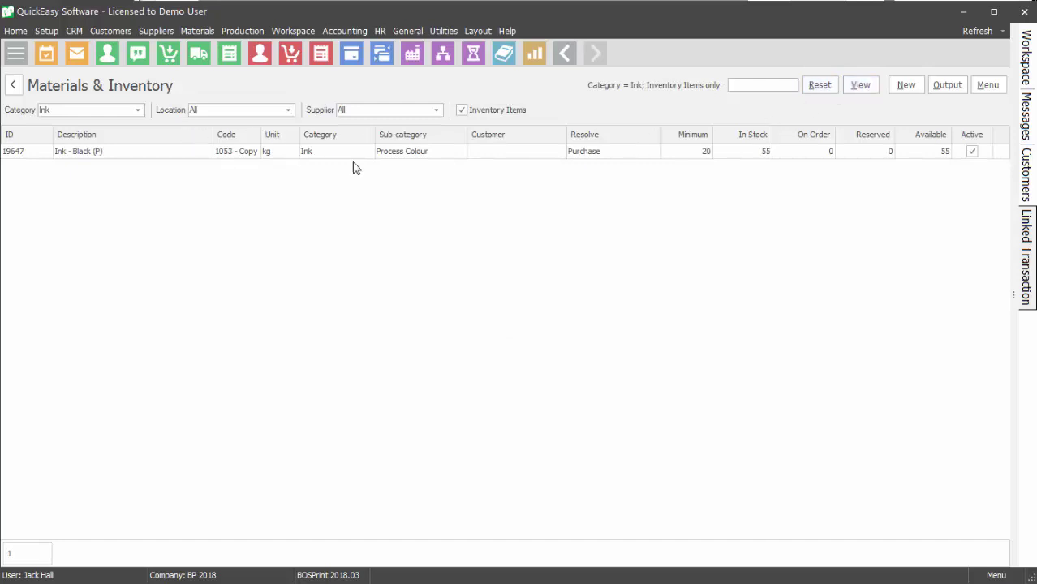